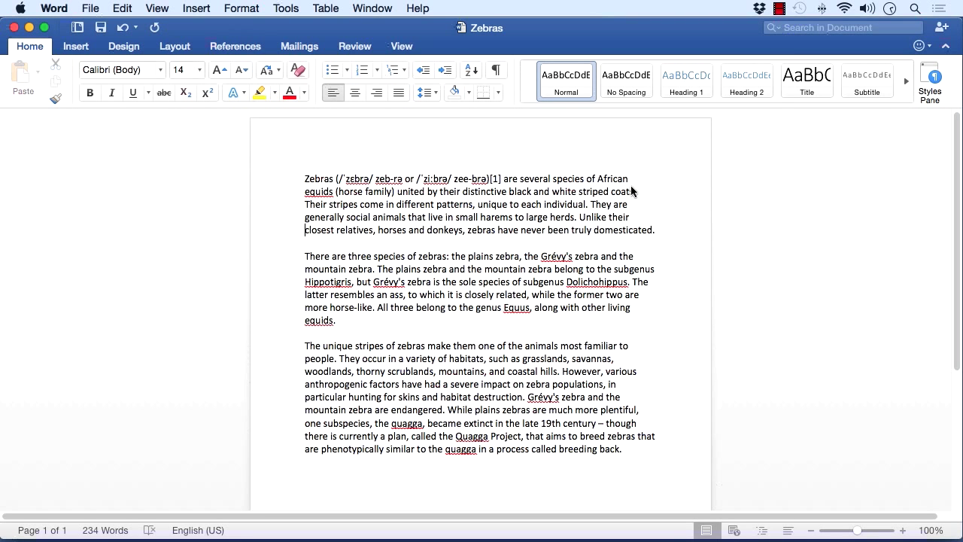
# - Open the File menu for the Zebras document
pyautogui.click(91, 8)
# - Bring up Save As for Zebras.docx, confirming Chapter 2 as the save location
pyautogui.click(114, 123)
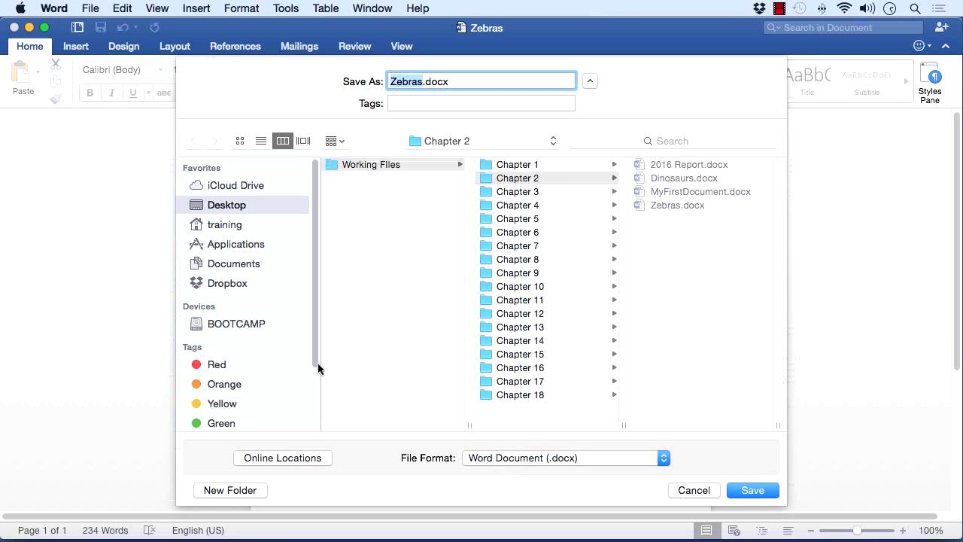
pyautogui.click(591, 83)
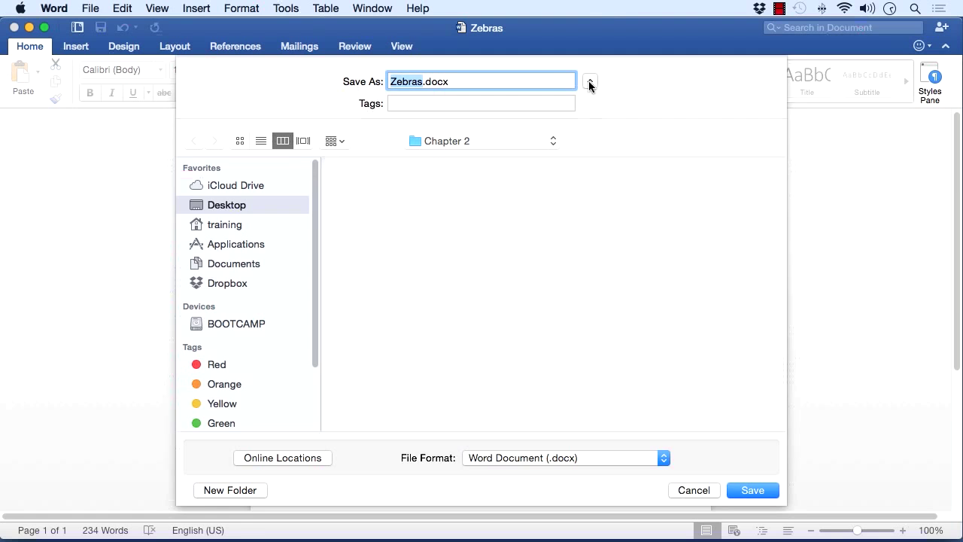
pyautogui.click(591, 81)
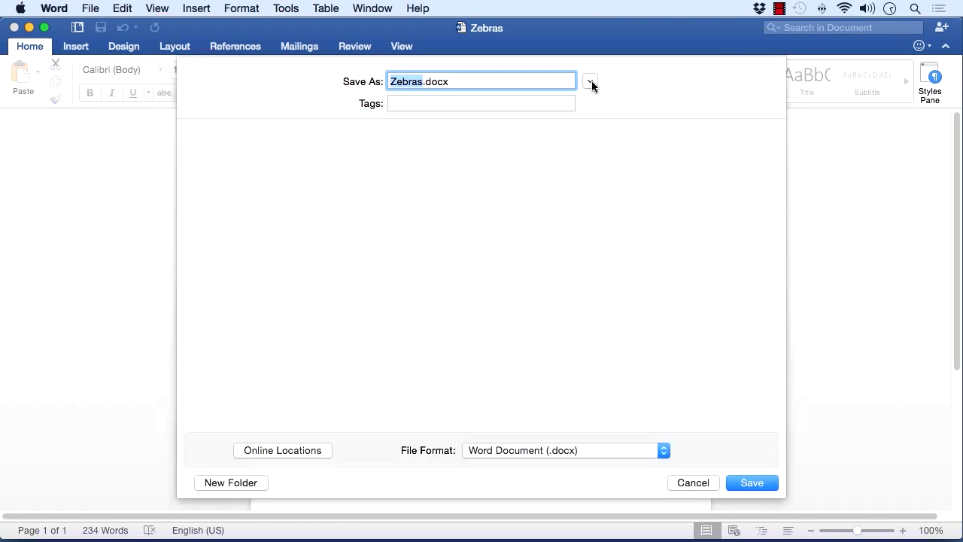
pyautogui.click(591, 81)
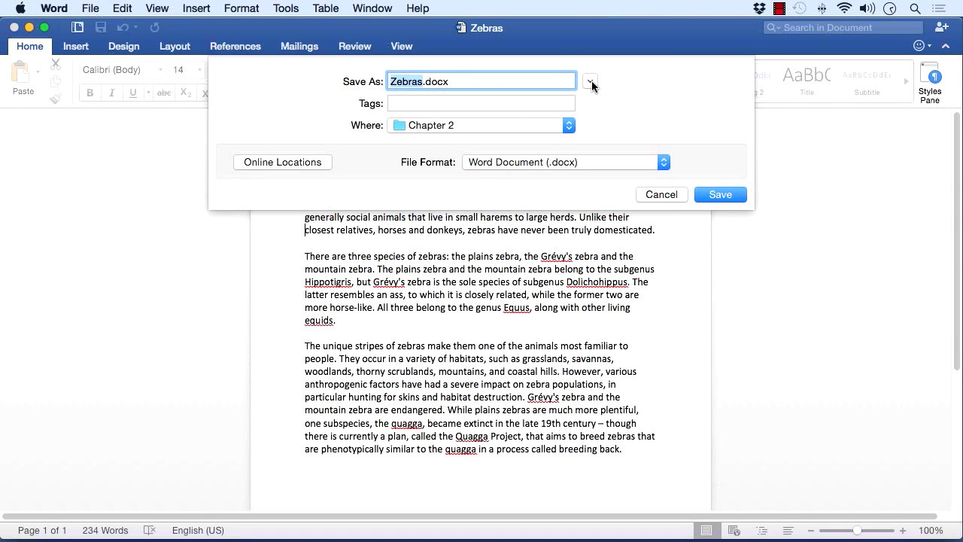
# - Set the format to Word 97-2004 Document (.doc) and place the cursor after 'Zebras' in the name
pyautogui.click(580, 164)
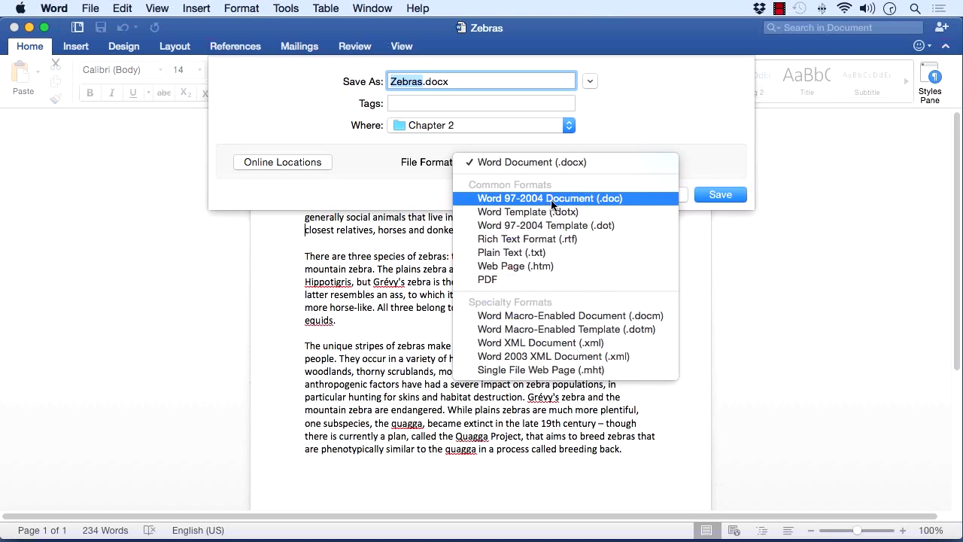
pyautogui.click(615, 200)
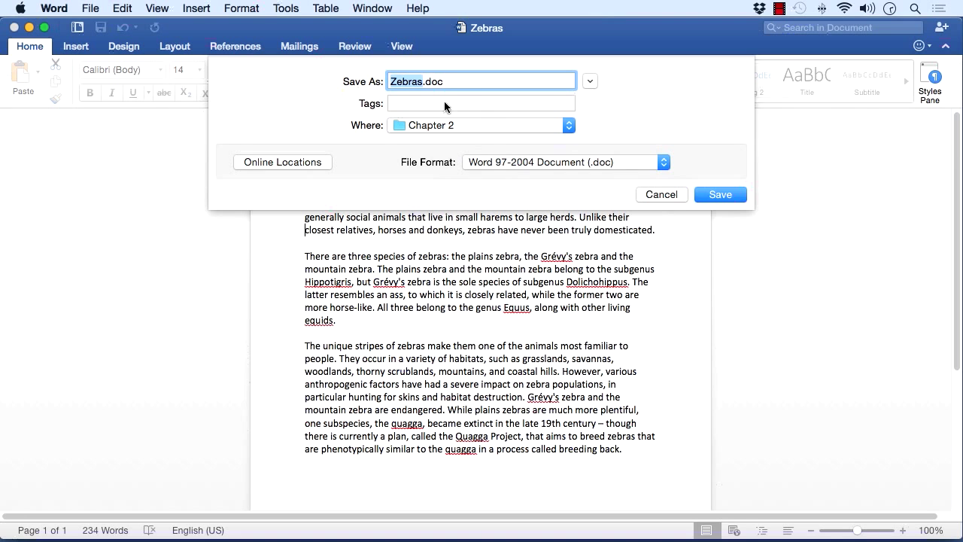
pyautogui.click(425, 84)
# - Add v2 to the name and save the copy as Zebrasv2.doc
pyautogui.write('v2')
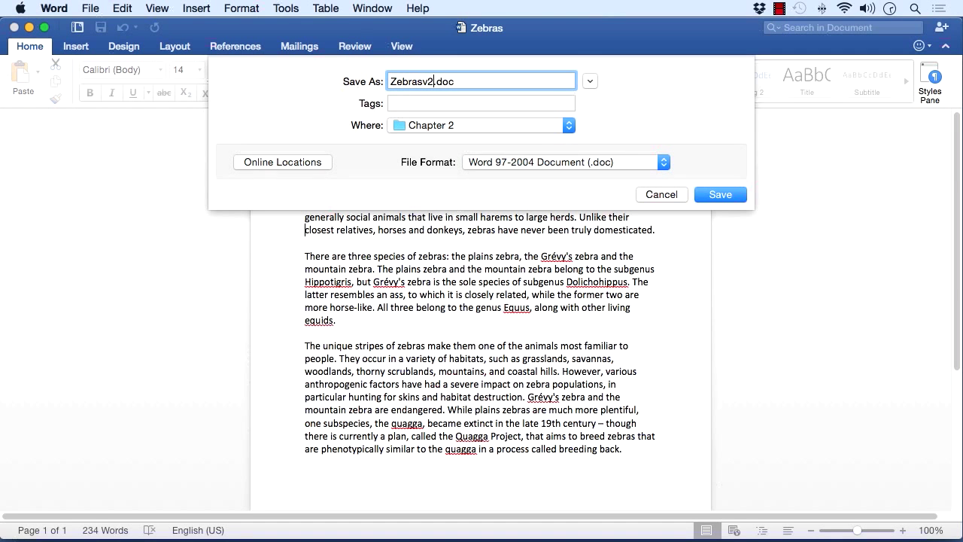
pyautogui.click(715, 196)
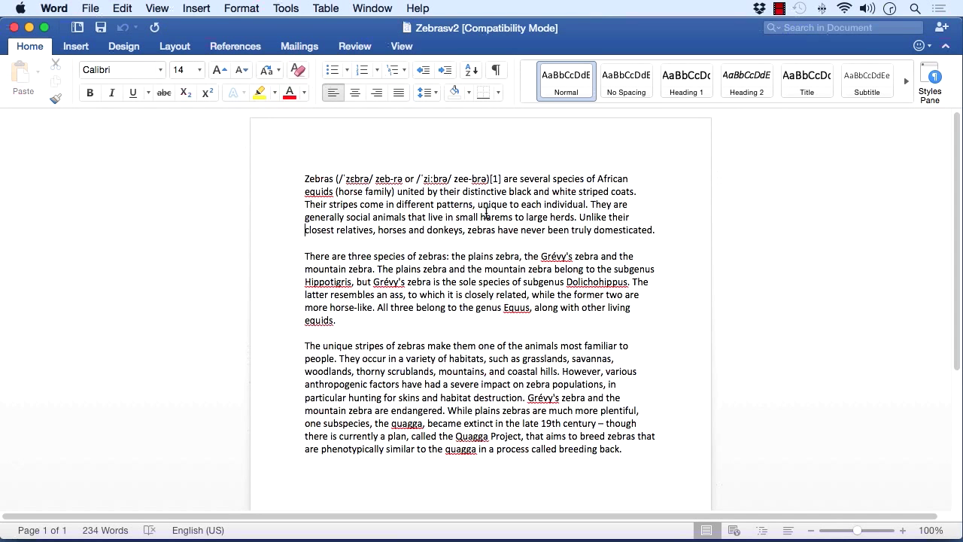
# - Save another copy in Rich Text Format (.rtf), renamed Zebrasv3, into Chapter 2
pyautogui.click(91, 10)
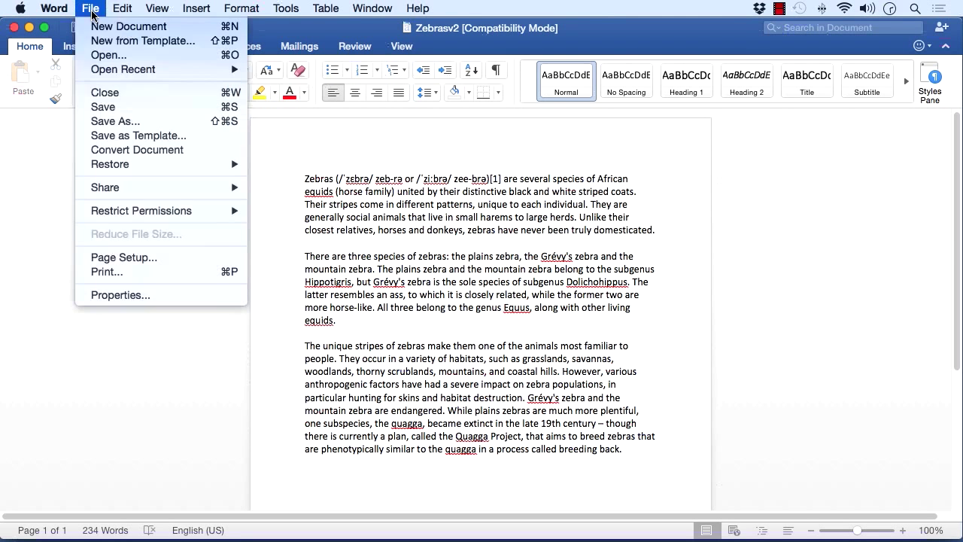
pyautogui.click(104, 120)
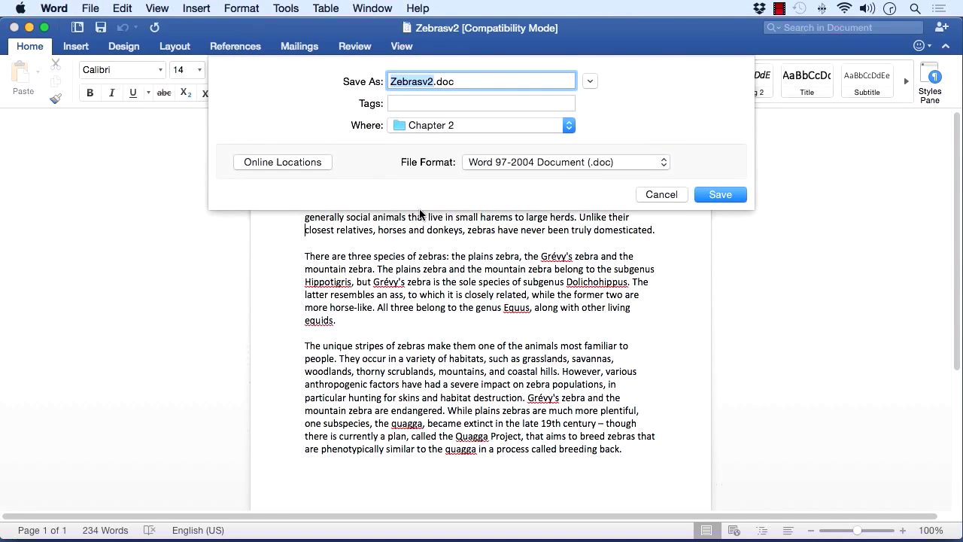
pyautogui.click(664, 161)
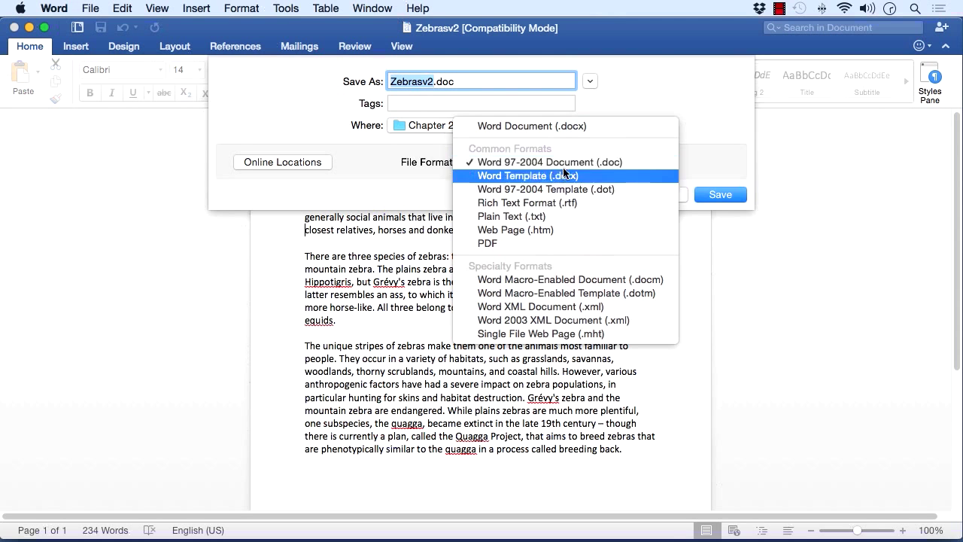
pyautogui.click(545, 203)
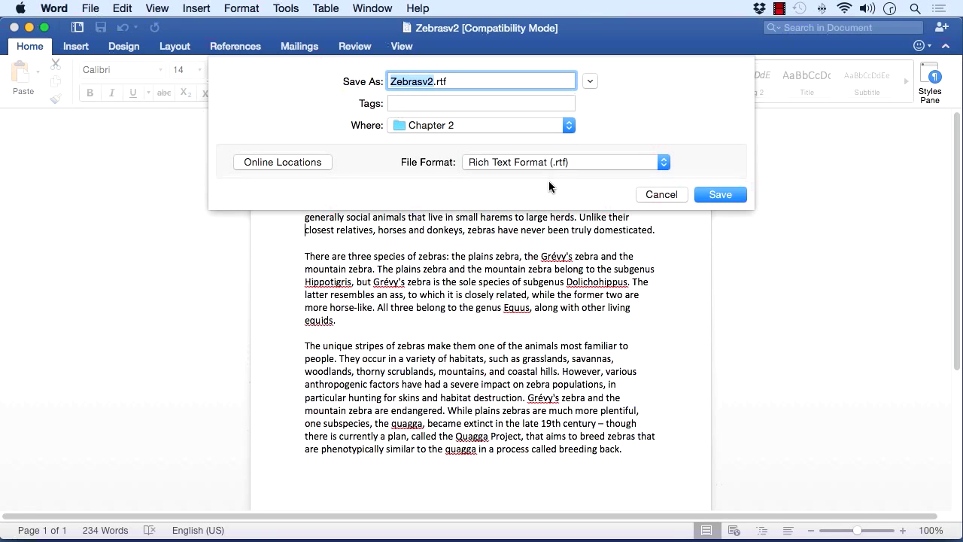
pyautogui.click(432, 85)
pyautogui.click(721, 195)
# - Start a new Save As copy in Plain Text (.txt), changing the name from Zebrasv3 to Zebrasv4
pyautogui.click(94, 11)
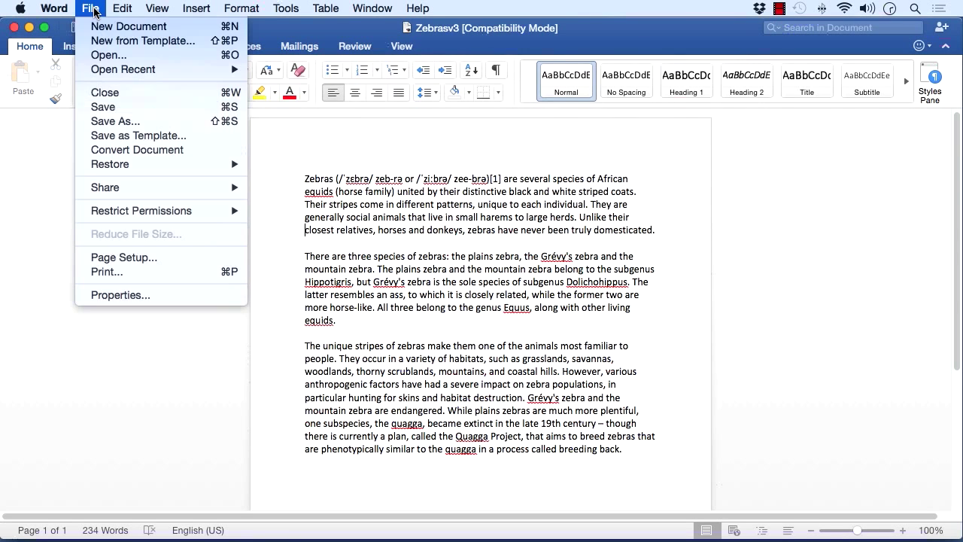
pyautogui.click(110, 125)
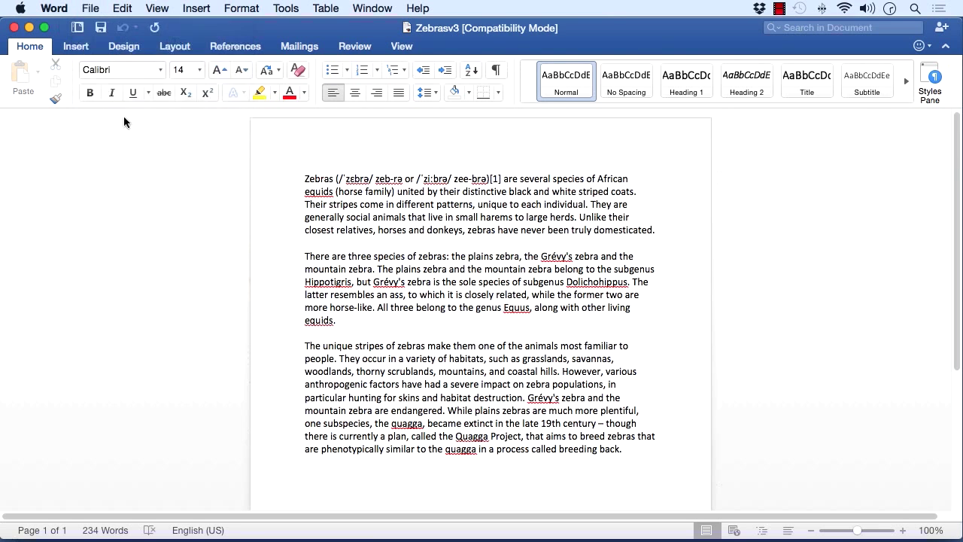
pyautogui.click(662, 164)
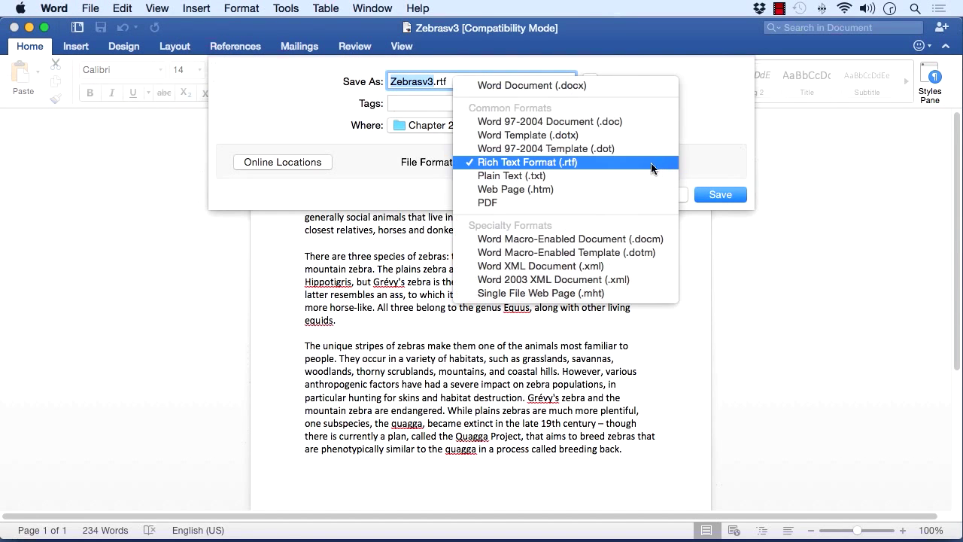
pyautogui.click(526, 175)
pyautogui.click(434, 83)
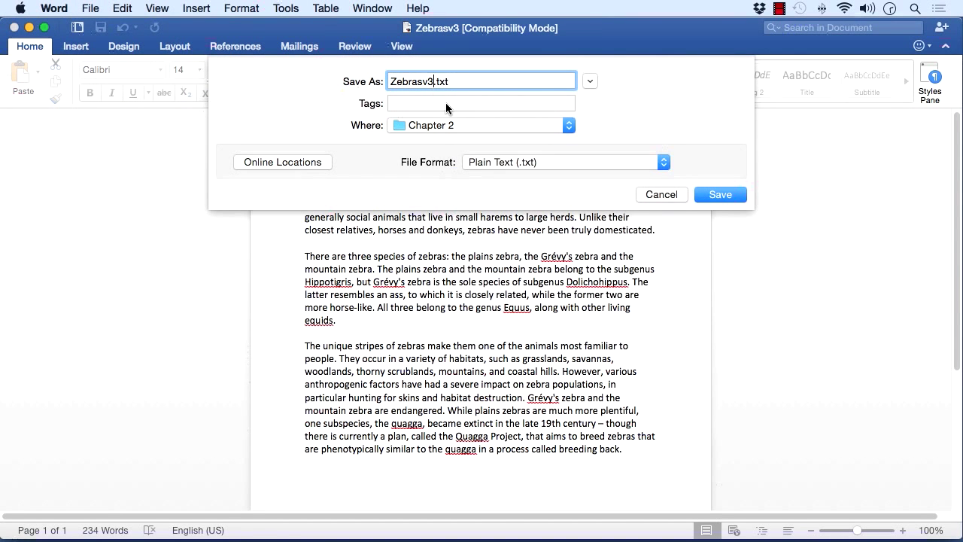
pyautogui.press('BackSpace')
pyautogui.write('4')
# - Save Zebrasv4.txt with Mac OS default encoding, accepting the possible text-loss warning
pyautogui.click(726, 198)
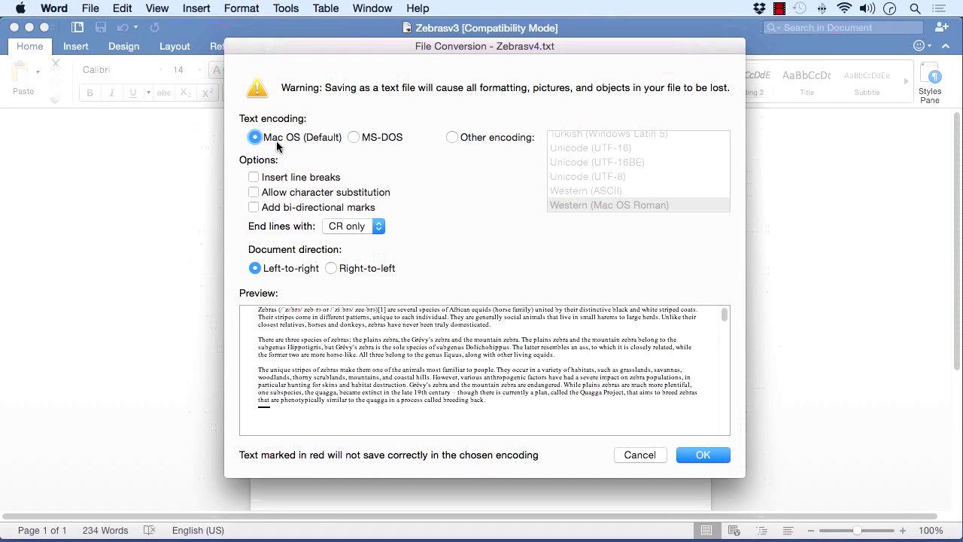
pyautogui.click(358, 137)
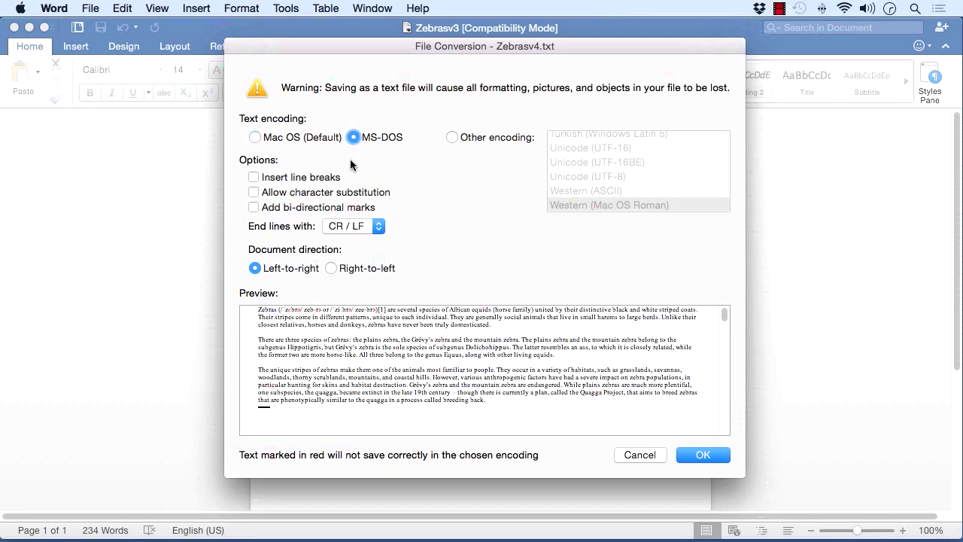
pyautogui.click(256, 137)
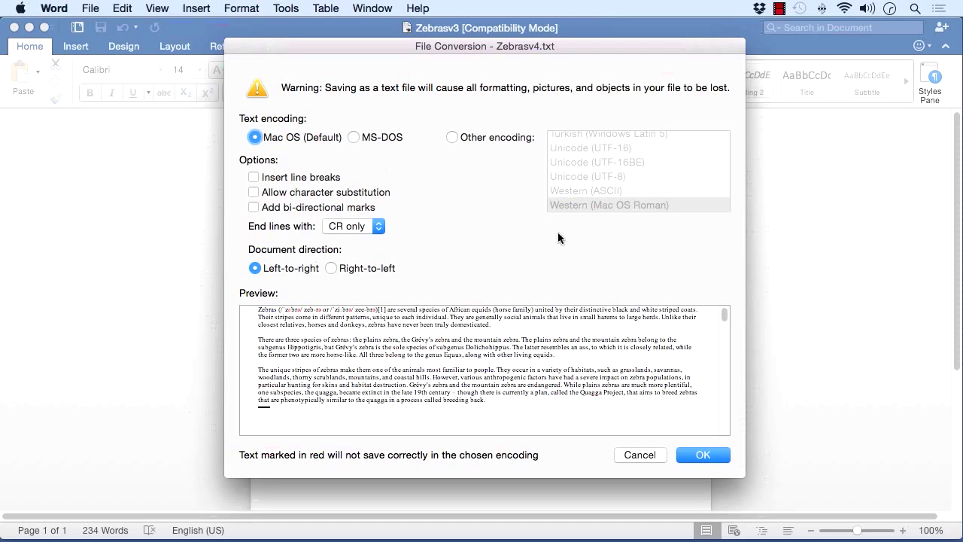
pyautogui.click(691, 454)
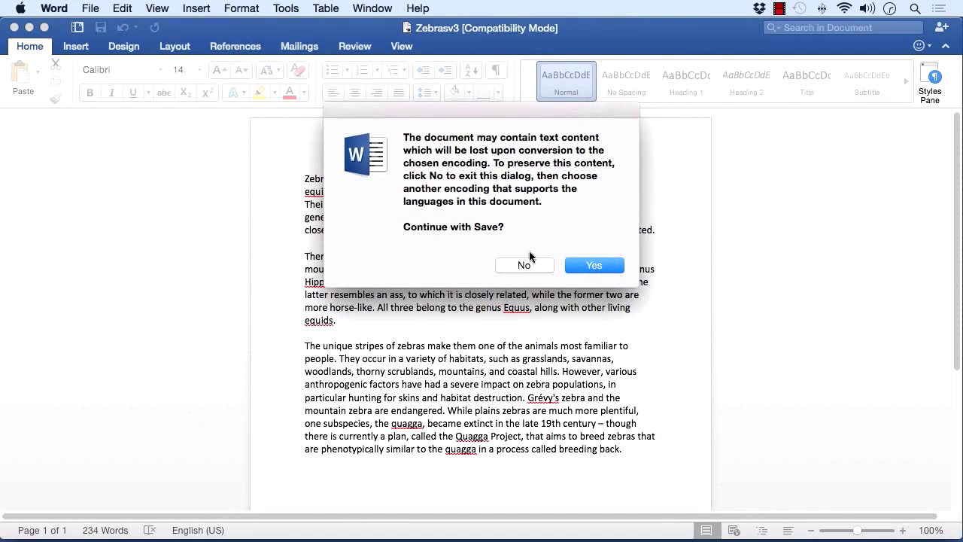
pyautogui.click(594, 266)
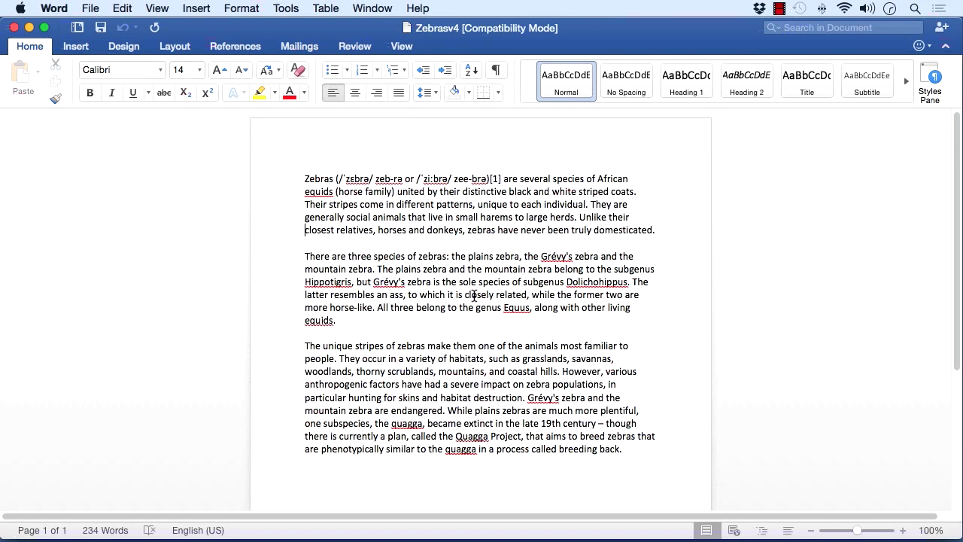
# - Open Save As for another copy, trying RTF and .doc formats before reverting to .docx
pyautogui.click(92, 9)
pyautogui.click(84, 122)
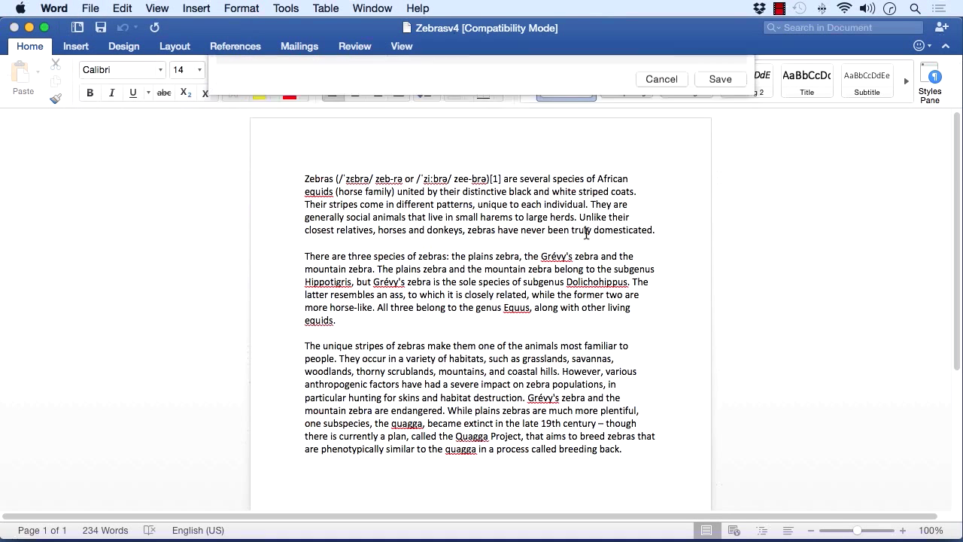
pyautogui.click(664, 163)
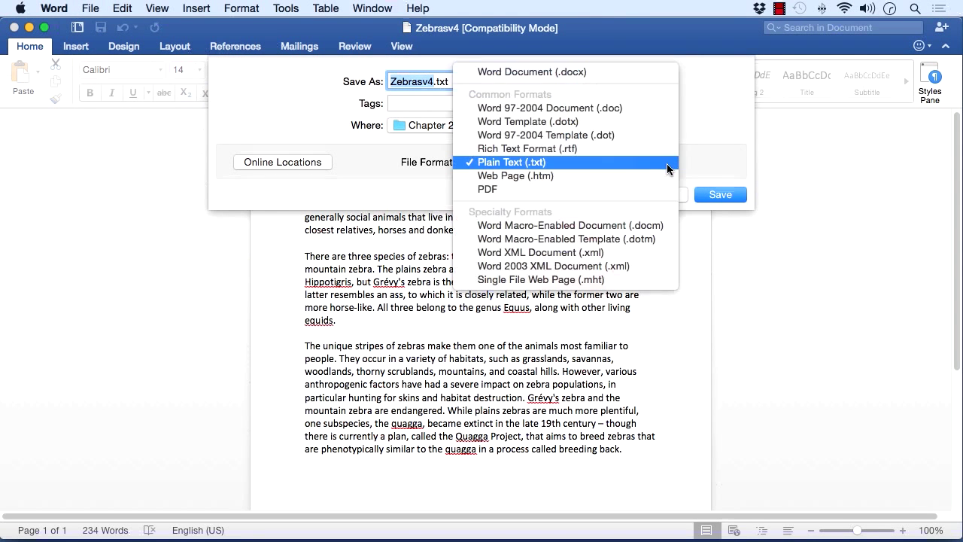
pyautogui.click(573, 150)
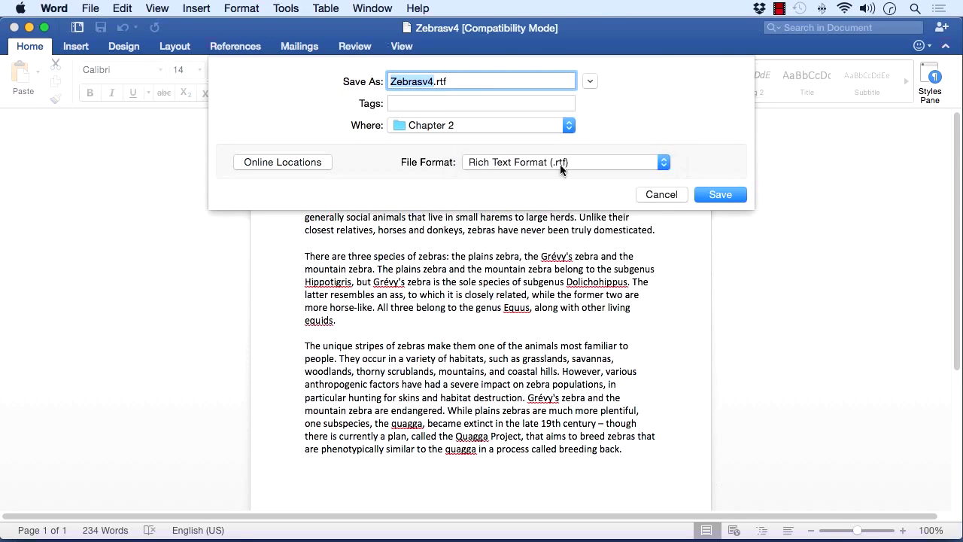
pyautogui.click(664, 163)
pyautogui.click(611, 122)
pyautogui.click(611, 163)
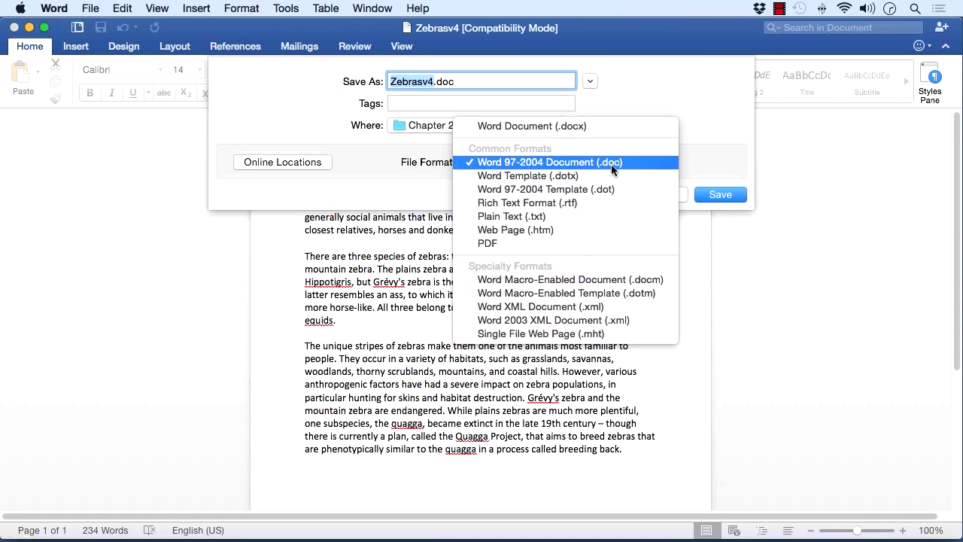
pyautogui.click(600, 124)
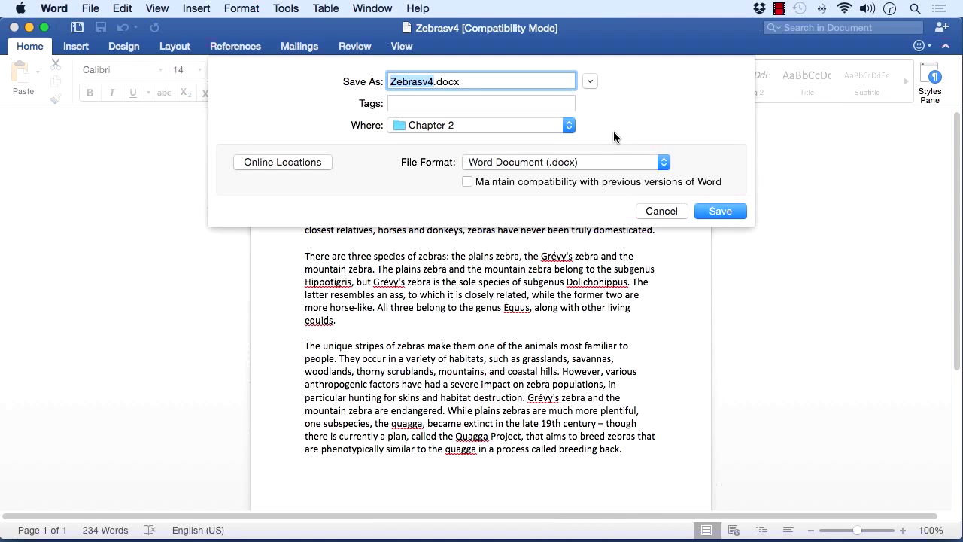
# - Set the format to PDF and rename the copy Zebrasv5.pdf
pyautogui.click(572, 162)
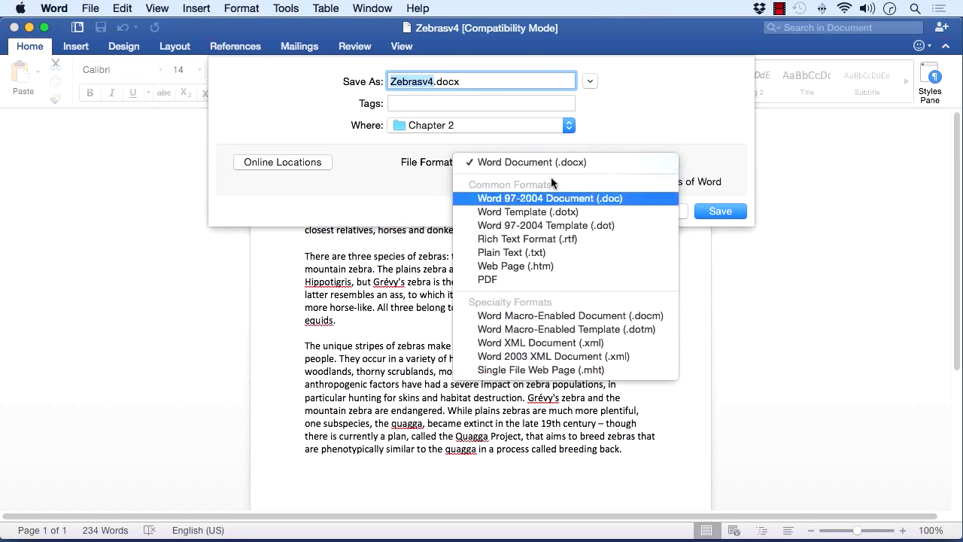
pyautogui.click(506, 280)
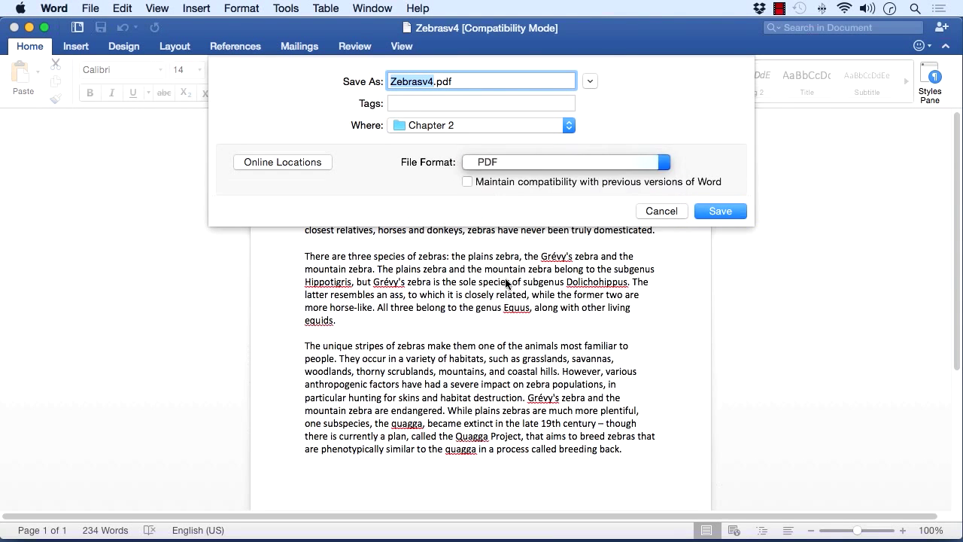
pyautogui.click(433, 81)
pyautogui.press('BackSpace')
pyautogui.write('5')
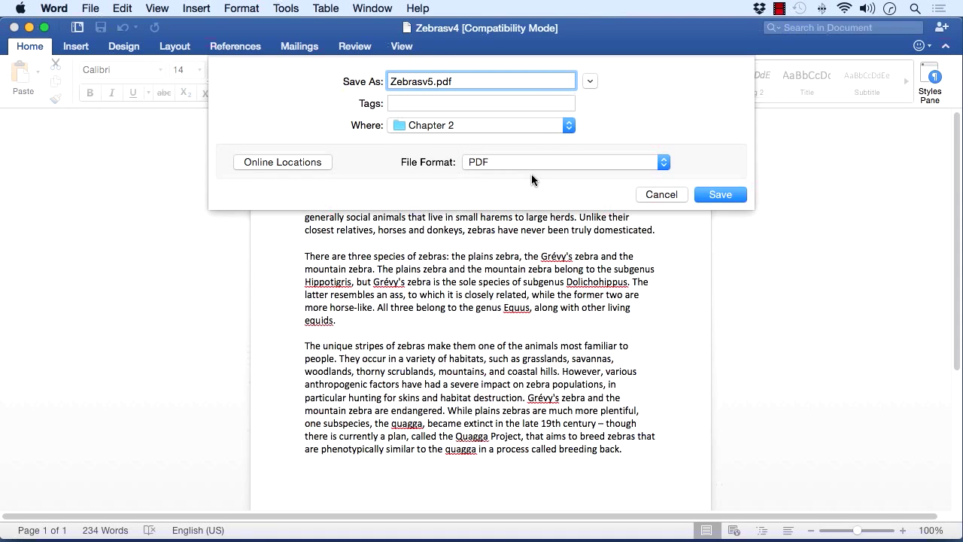
# - Save the PDF copy Zebrasv5.pdf from the Save As sheet
pyautogui.click(718, 196)
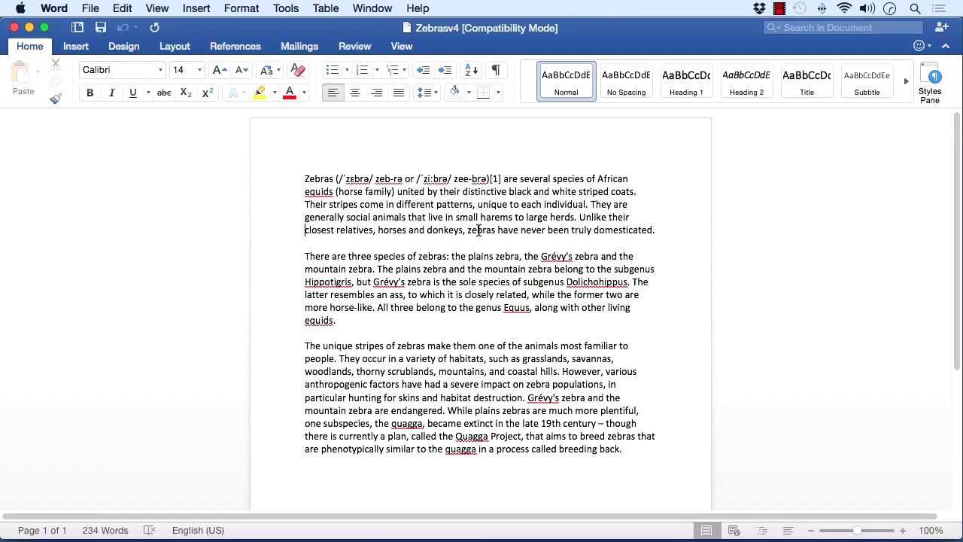
pyautogui.press('super+Tab')
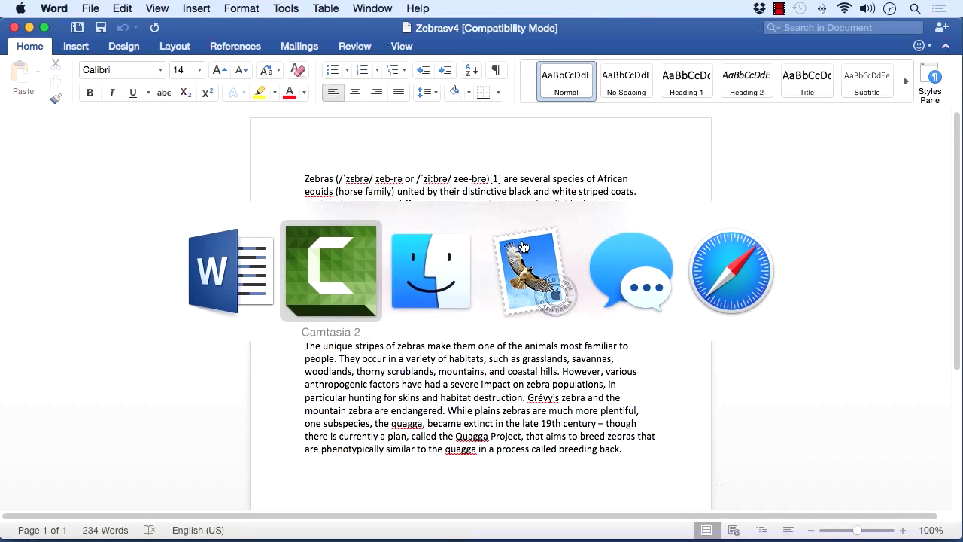
pyautogui.press('super+Tab')
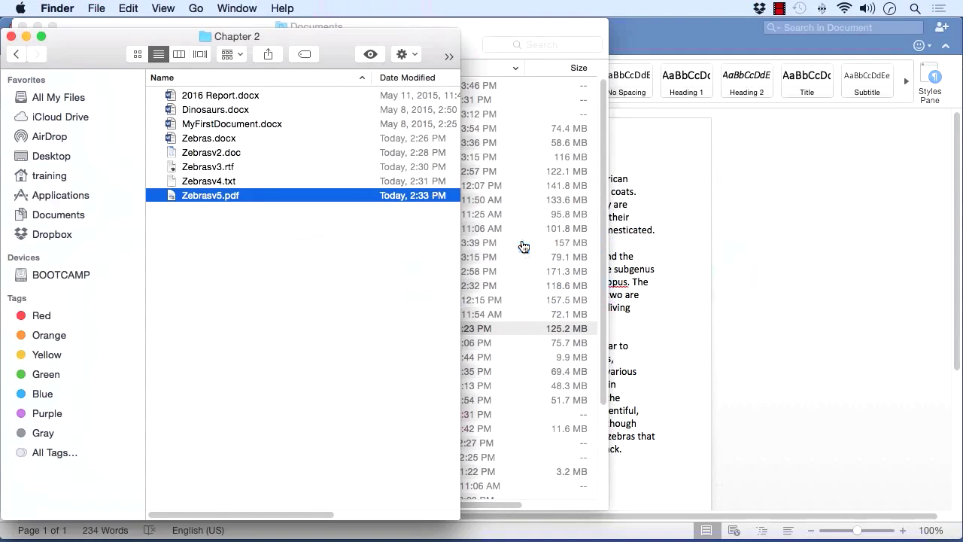
pyautogui.doubleClick(207, 197)
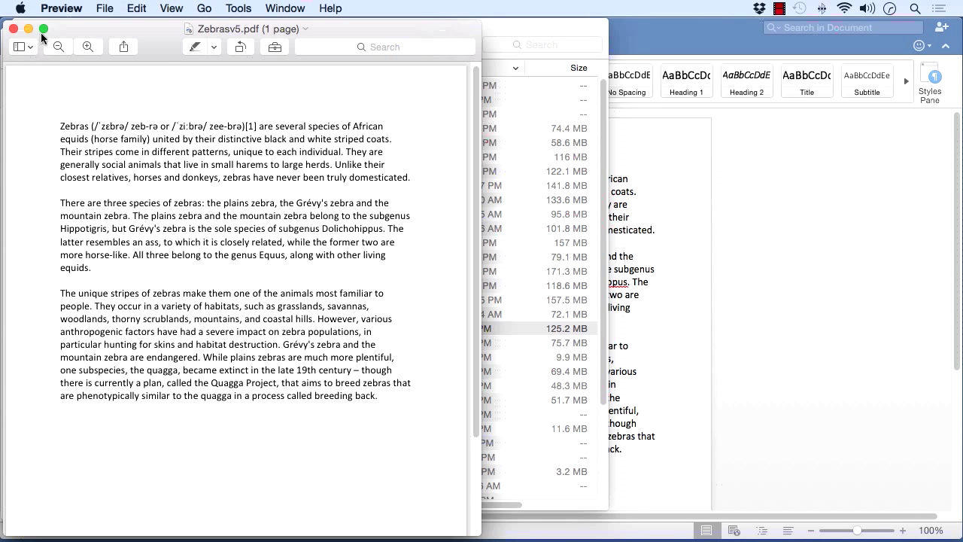
pyautogui.click(60, 10)
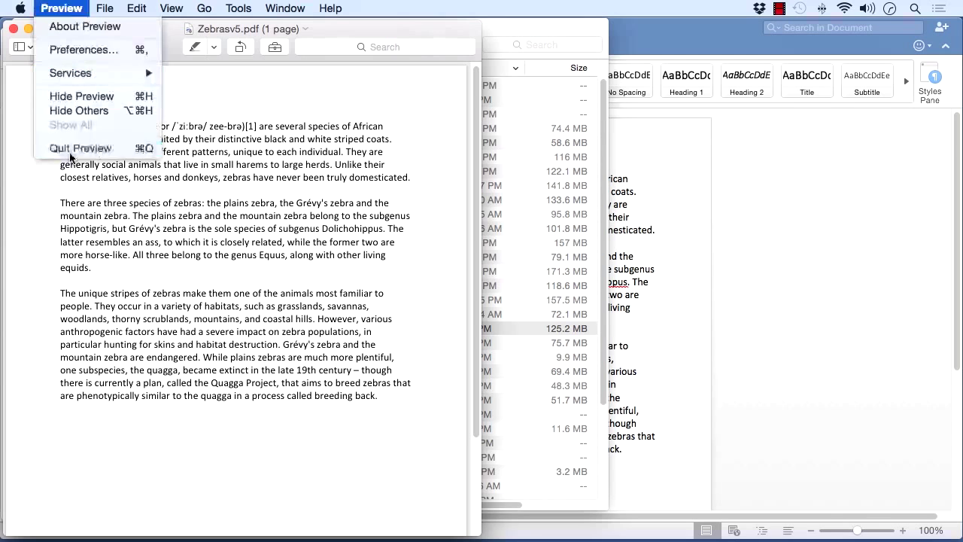
pyautogui.click(76, 148)
pyautogui.click(800, 263)
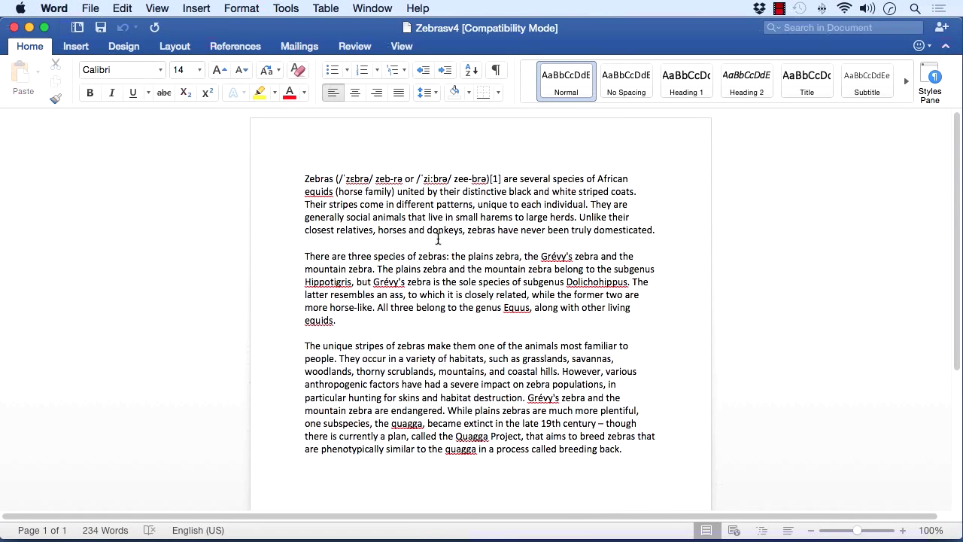
# - Reopen Save As for another copy and display the File Format list
pyautogui.click(90, 10)
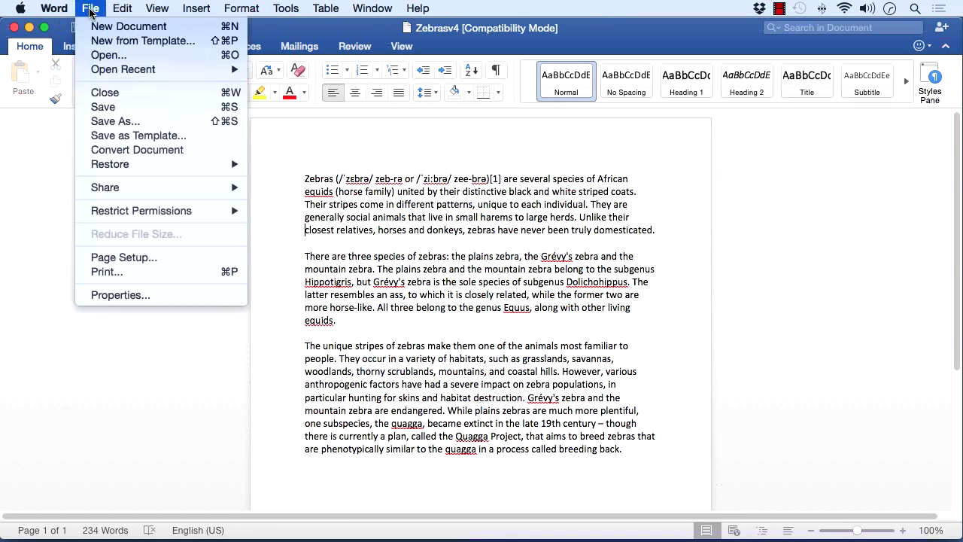
pyautogui.click(111, 121)
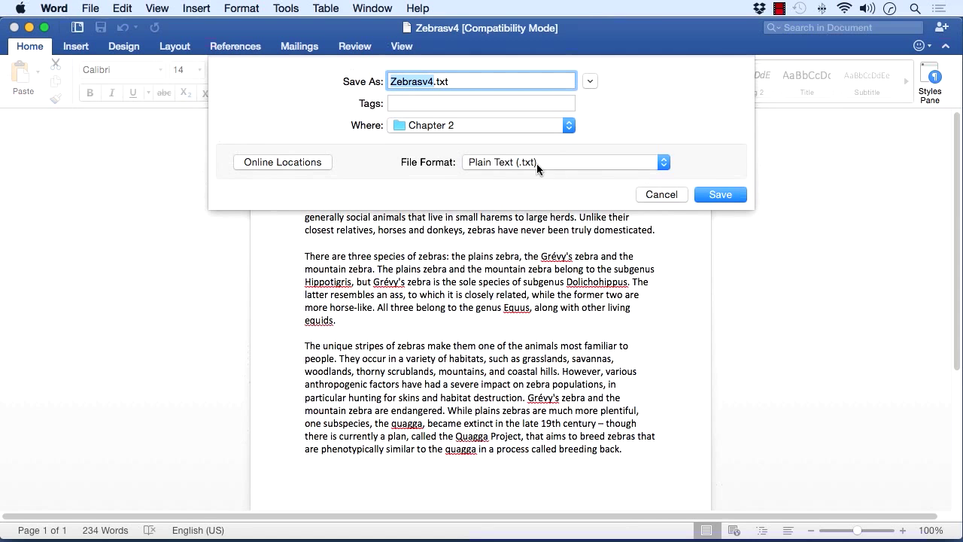
pyautogui.click(509, 164)
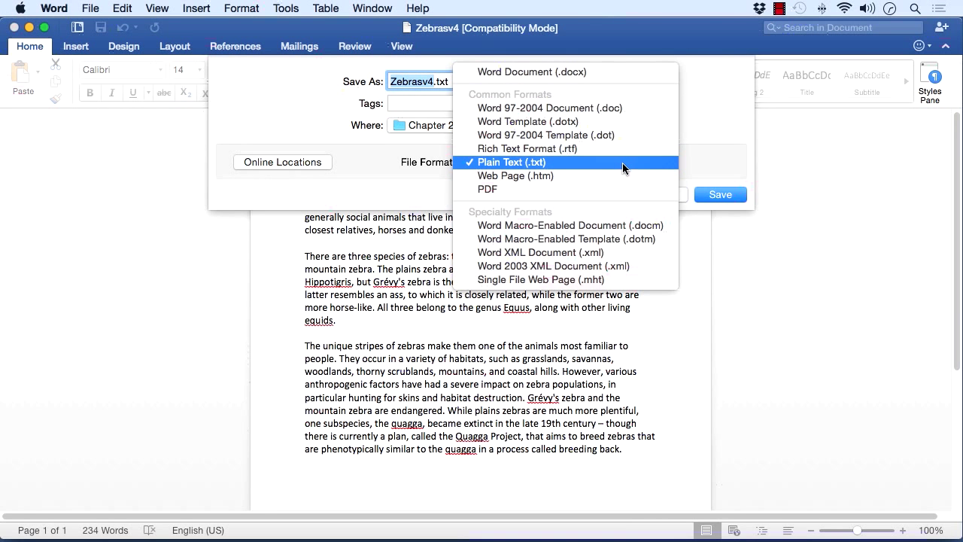